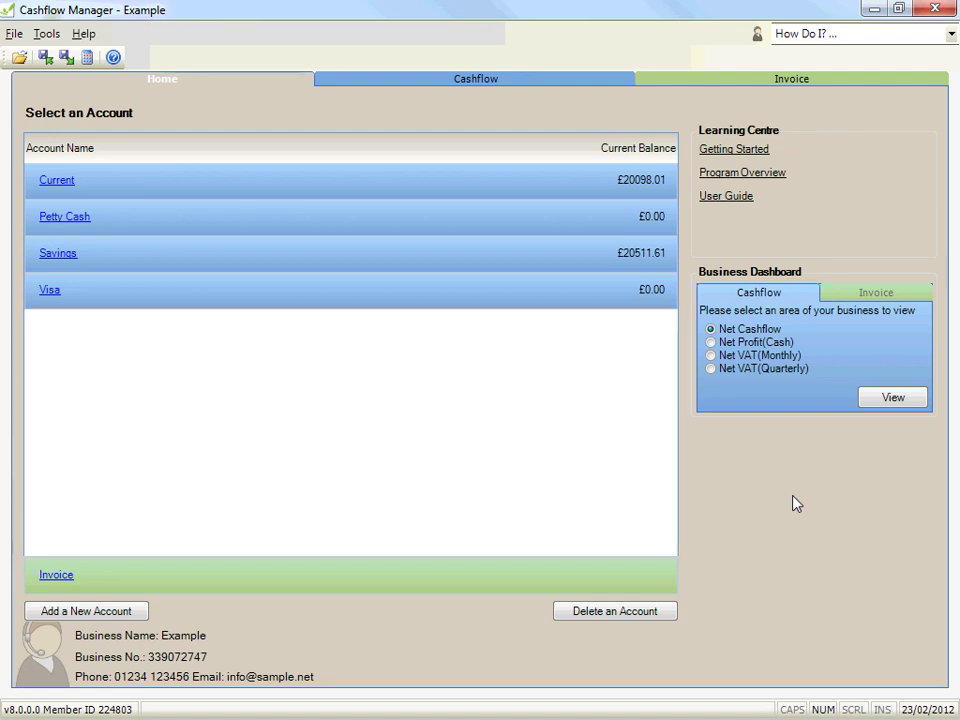
# Step: Open the cashflow records to show the Current account's March 2012 Money Out payments
pyautogui.click(388, 86)
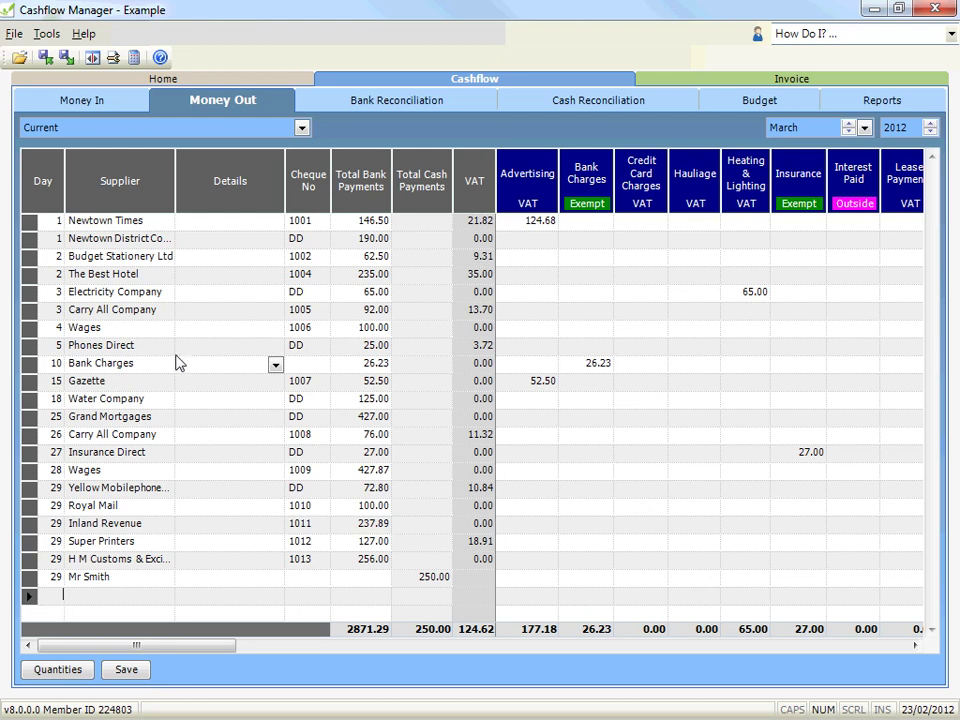
# Step: Look over Money In and Money Out, then open the Cash Reconciliation showing £50.00 short
pyautogui.click(114, 109)
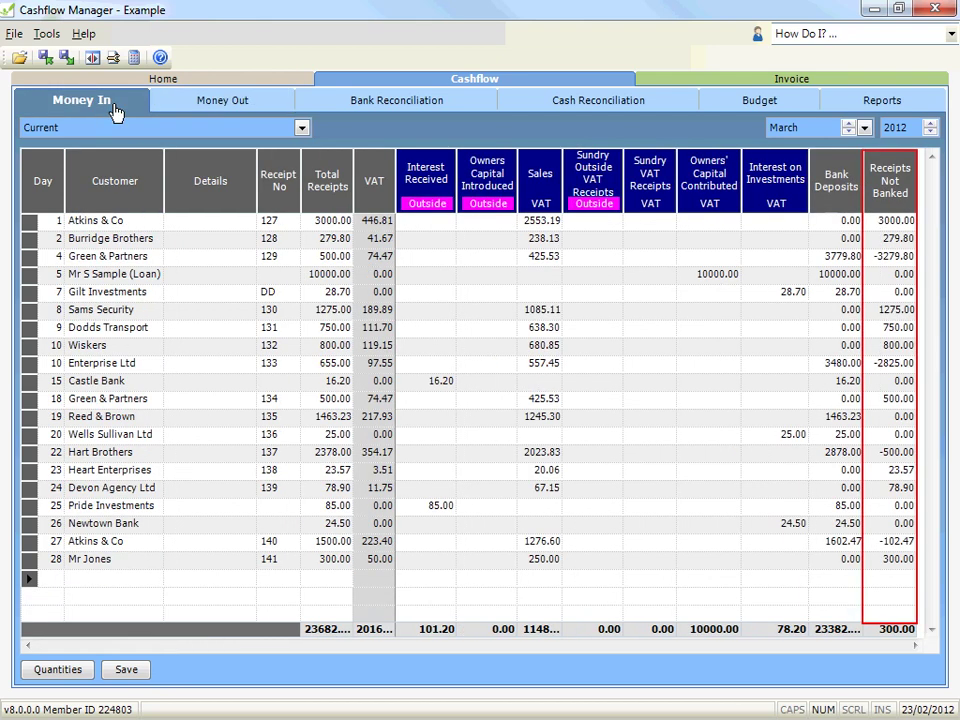
pyautogui.click(162, 109)
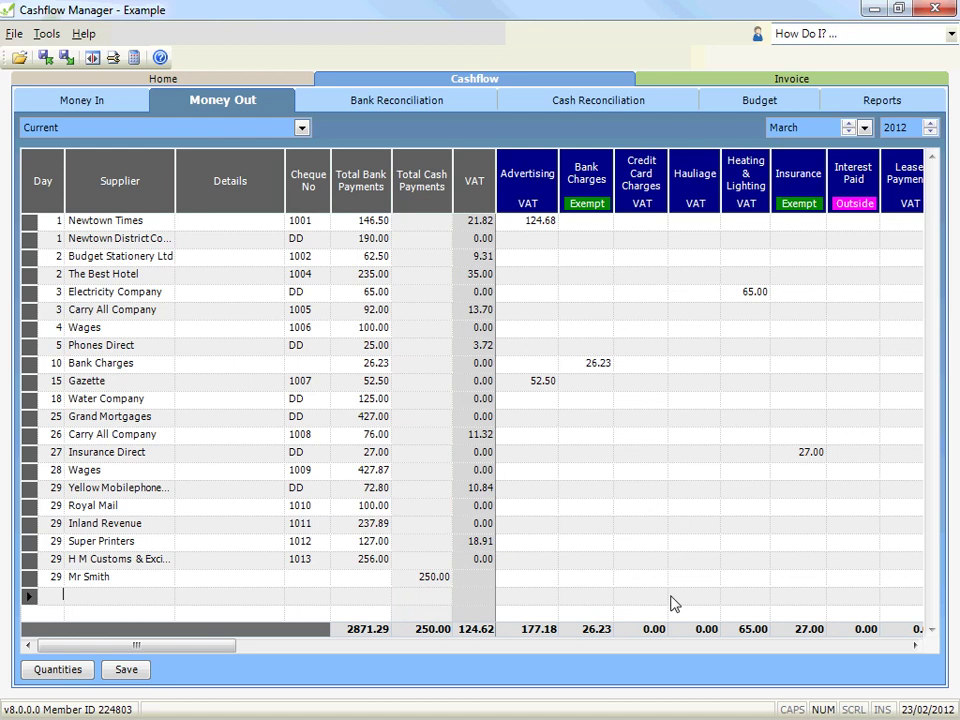
pyautogui.click(538, 104)
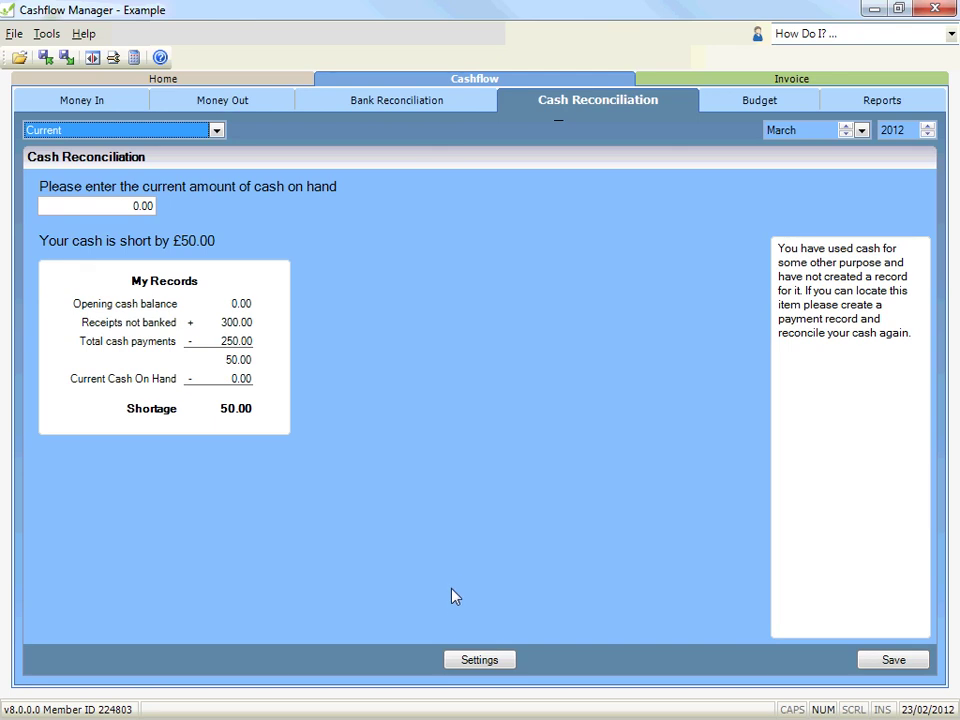
# Step: Change the opening cash balance from 0.00 to 50.00 in Settings
pyautogui.click(526, 106)
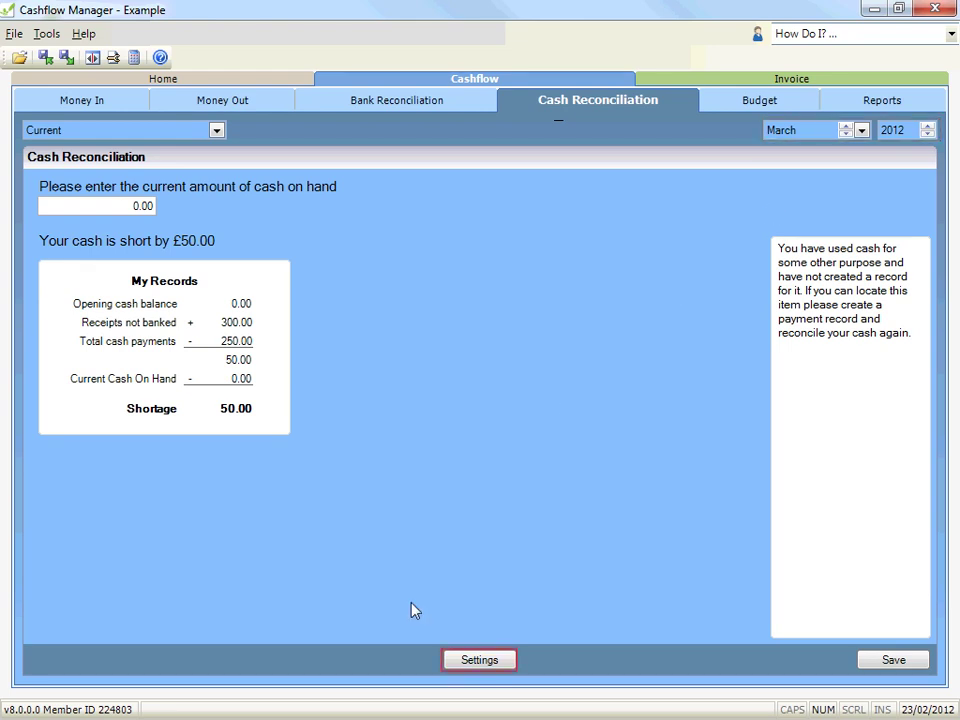
pyautogui.click(467, 667)
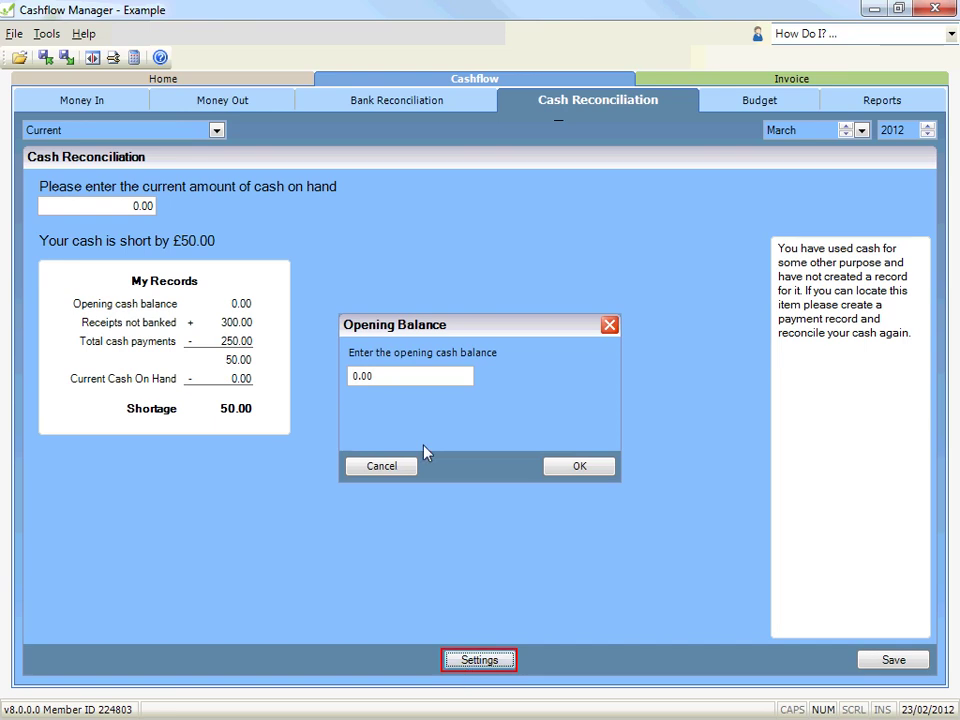
pyautogui.moveTo(388, 377); pyautogui.dragTo(315, 379)
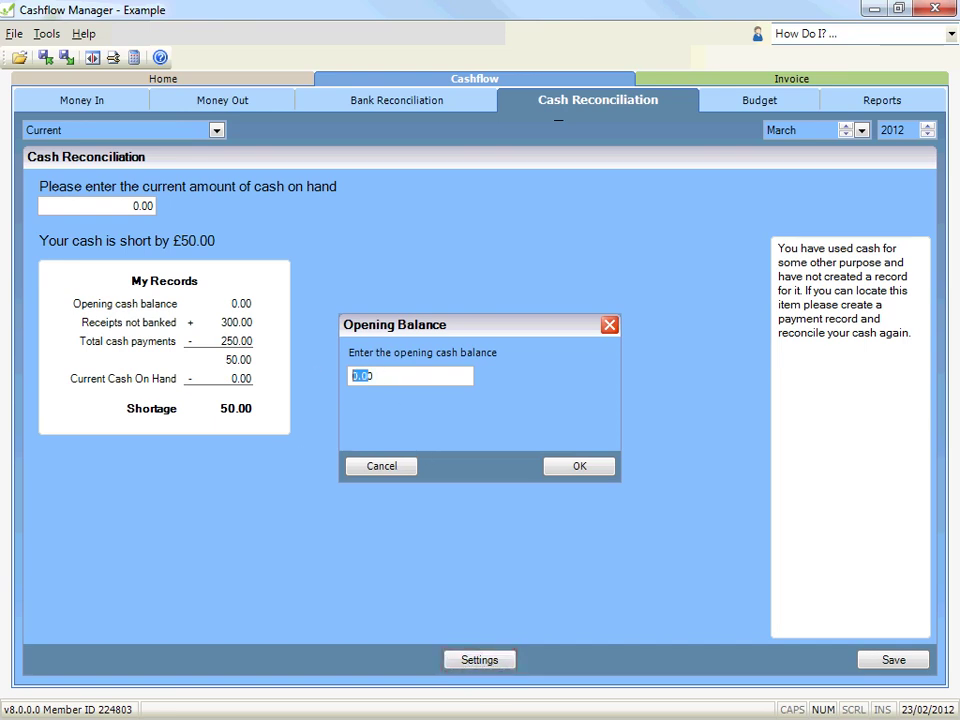
pyautogui.write('50')
pyautogui.click(600, 467)
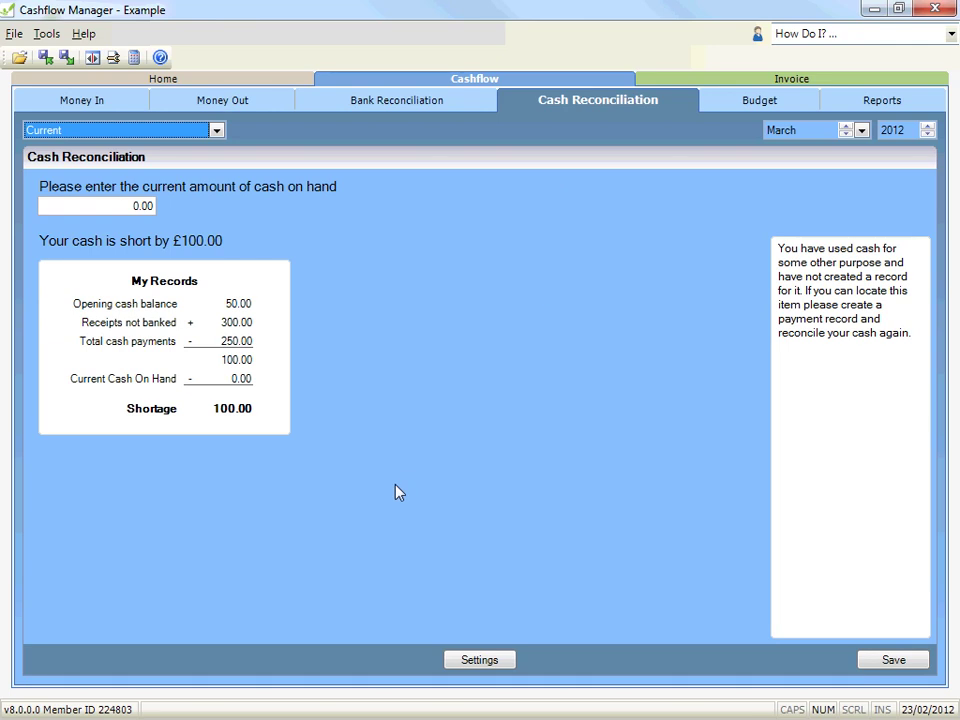
# Step: Enter 100.00 as cash on hand and save the reconciliation
pyautogui.click(130, 206)
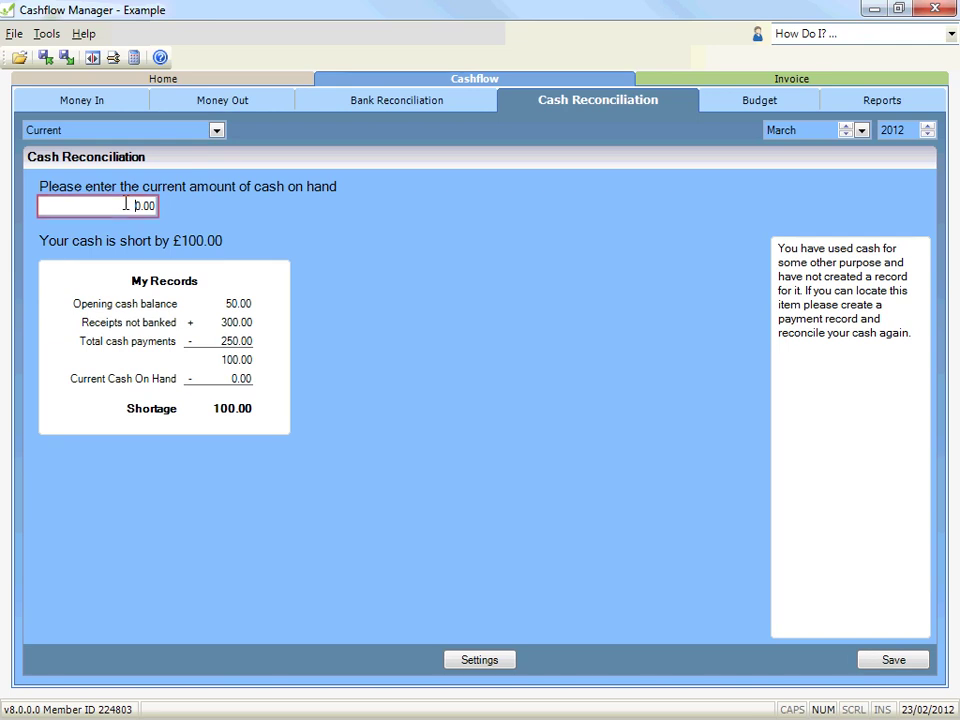
pyautogui.write('100')
pyautogui.press('Tab')
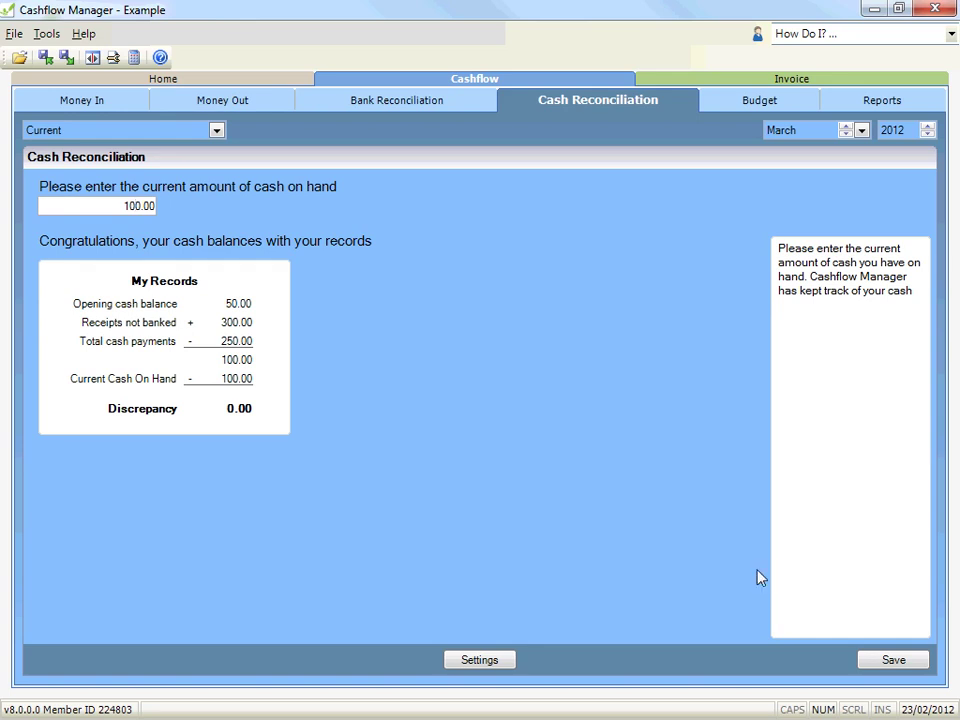
pyautogui.click(870, 660)
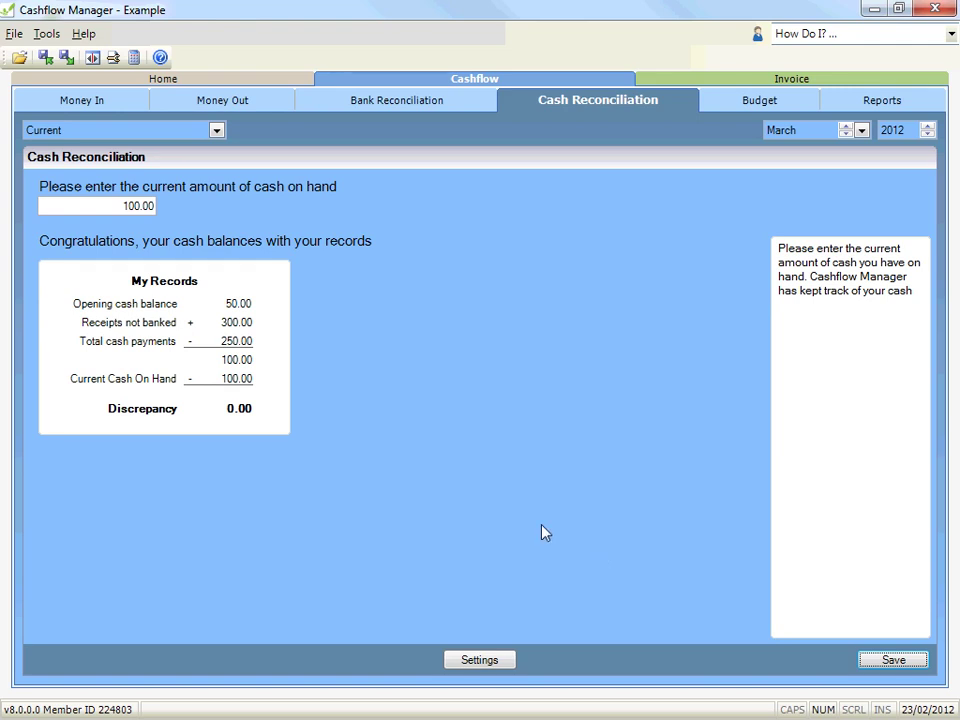
# Step: Change cash on hand to 95.00, save, and acknowledge the 5.00 shortage message
pyautogui.moveTo(123, 206); pyautogui.dragTo(141, 207)
pyautogui.write('95')
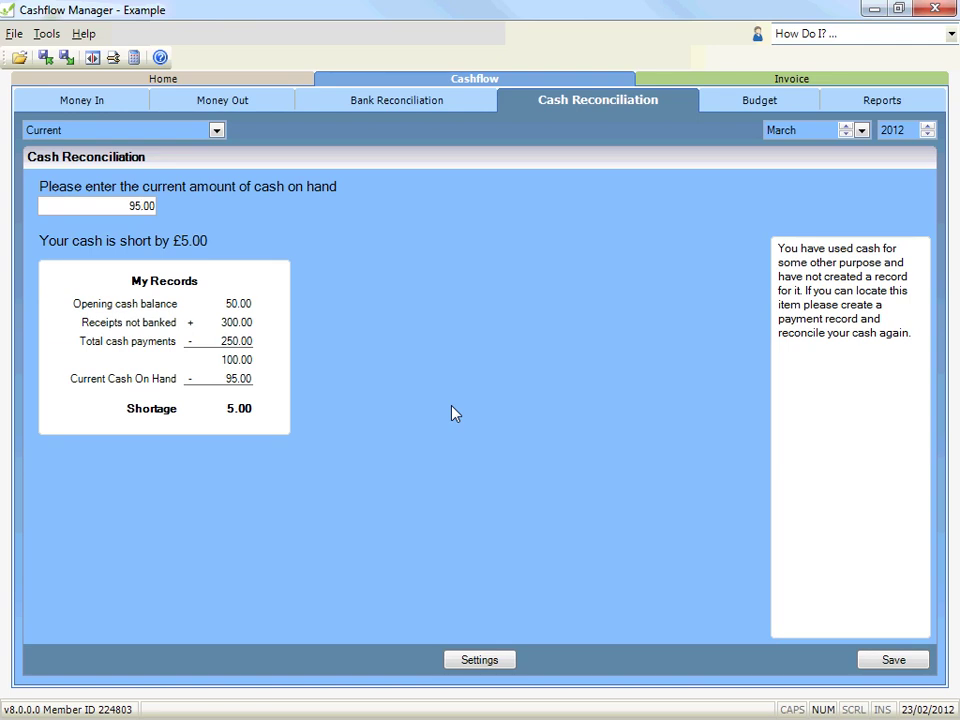
pyautogui.click(866, 660)
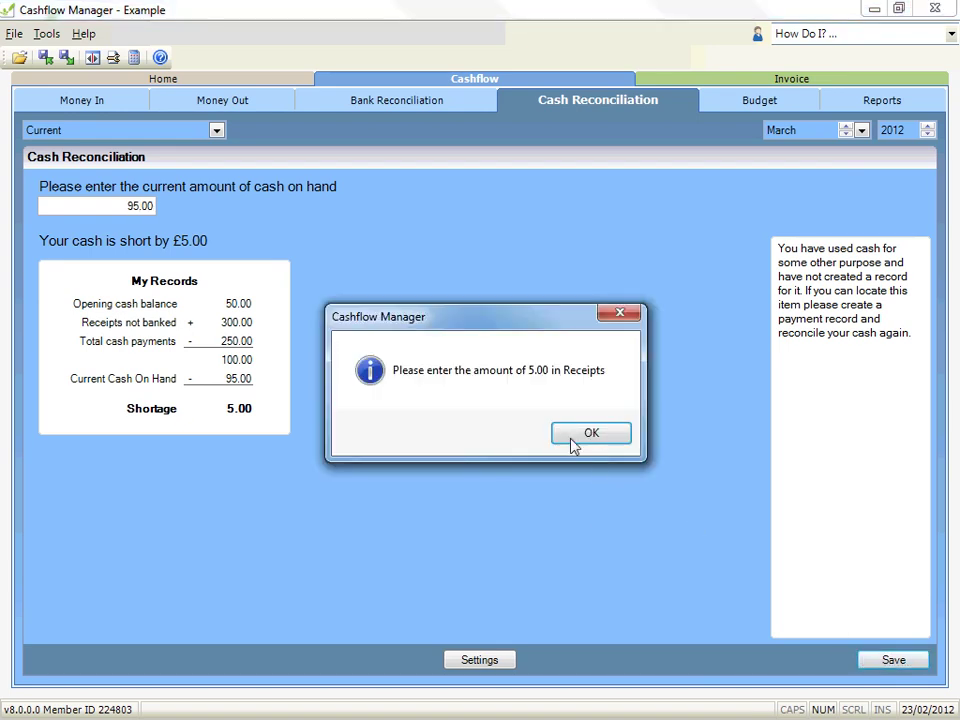
pyautogui.click(567, 436)
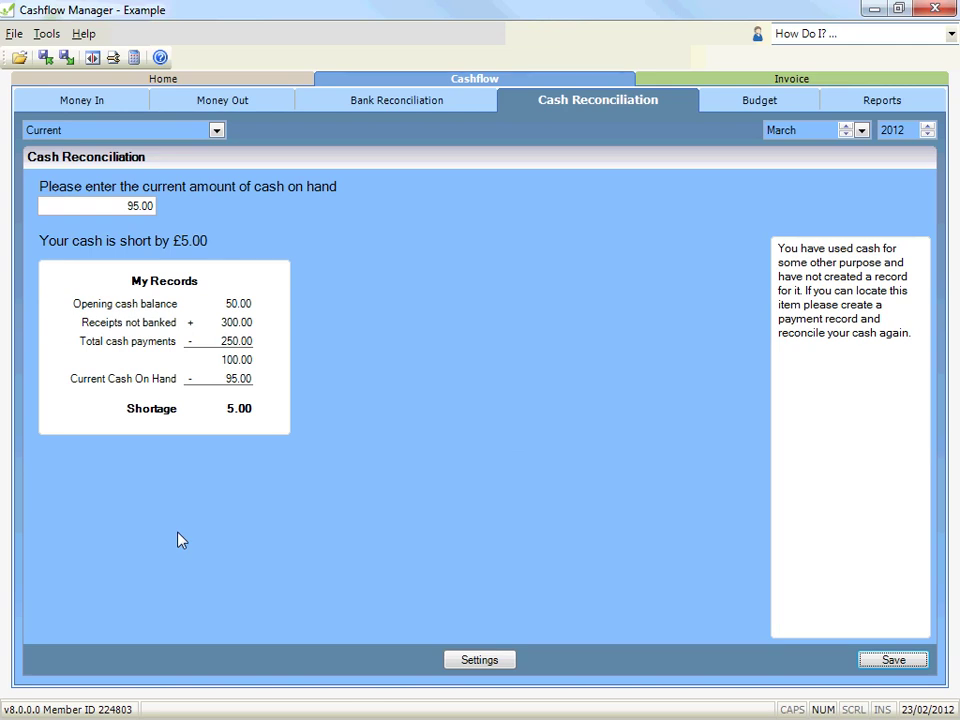
pyautogui.click(268, 101)
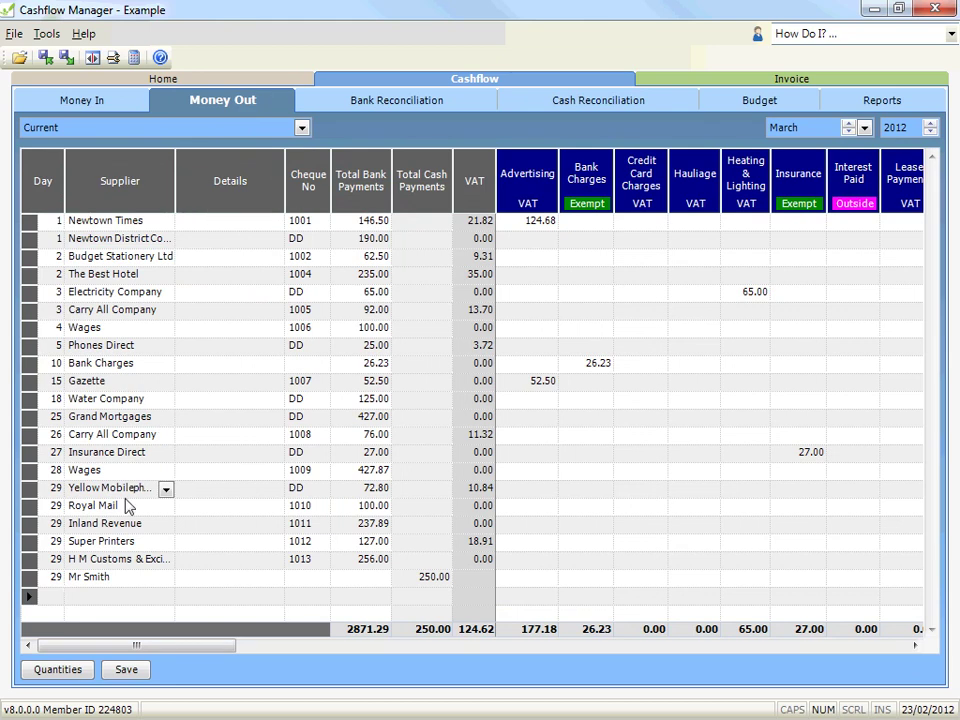
# Step: Add a day-30 'Cash Discrepancy' Money Out row with 5.00 total cash payments
pyautogui.click(30, 600)
pyautogui.write('30')
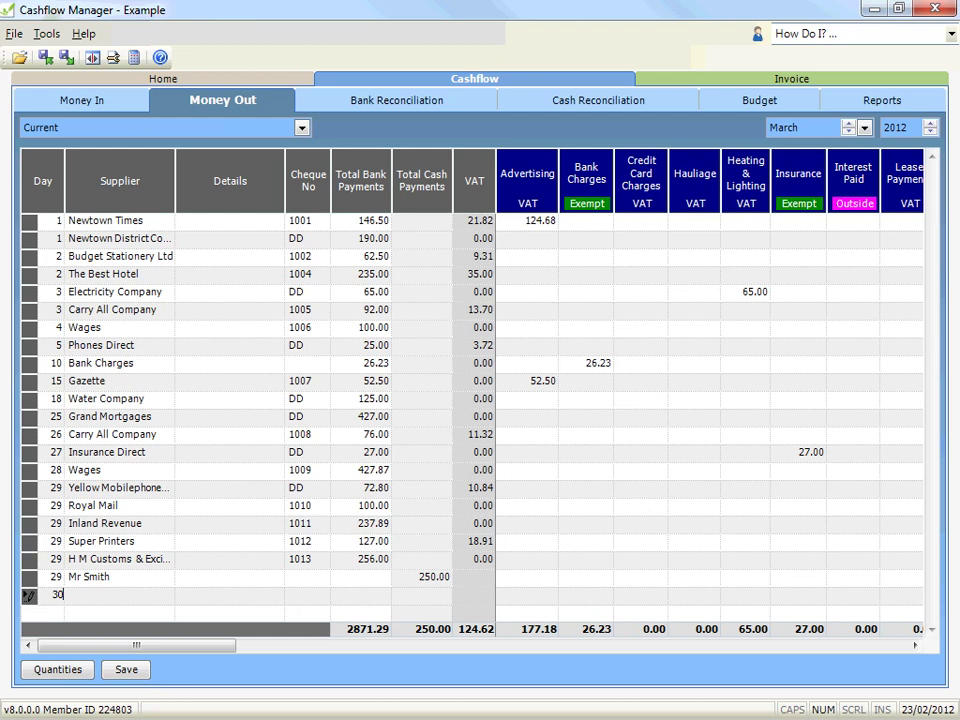
pyautogui.press('Tab')
pyautogui.write('Cash Discrep')
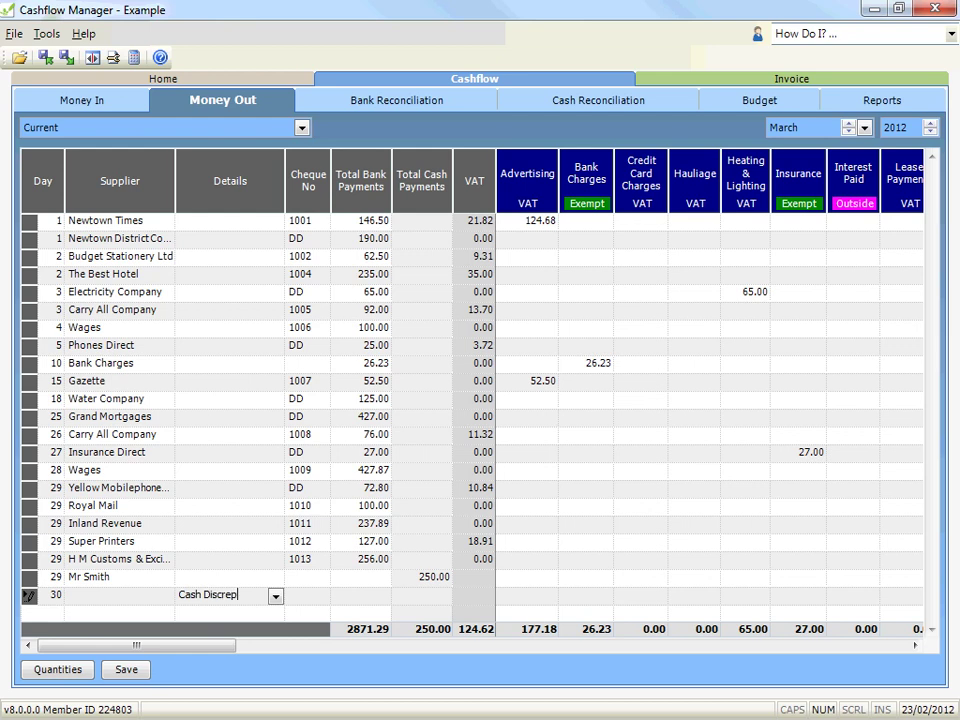
pyautogui.write('ancy')
pyautogui.press('Tab')
pyautogui.press('Tab')
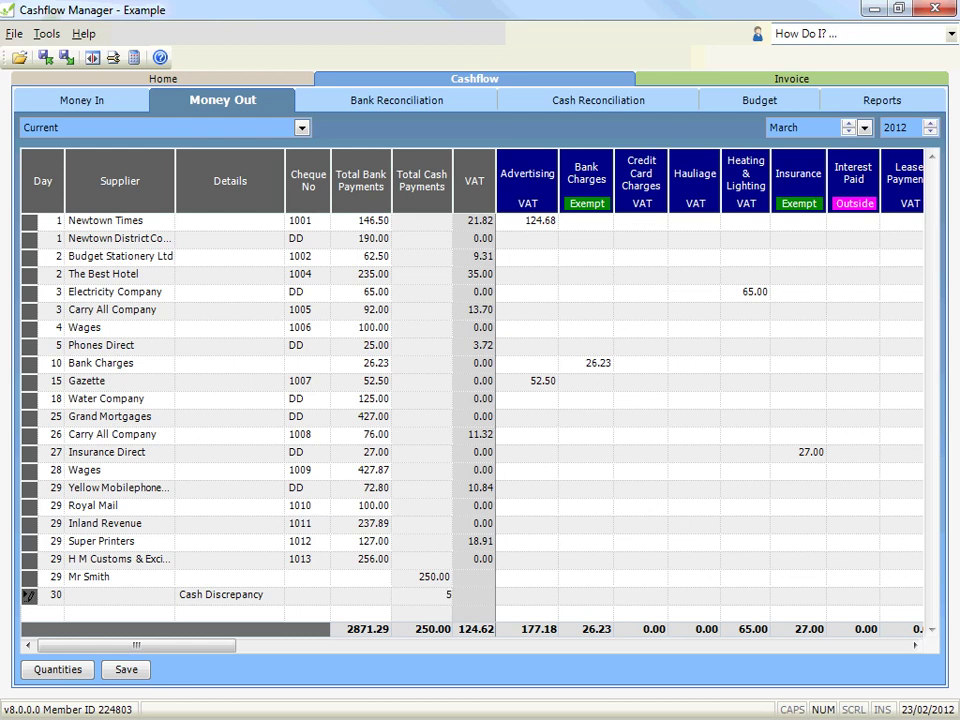
pyautogui.press('Tab')
pyautogui.write('5')
pyautogui.press('Tab')
pyautogui.press('Tab')
pyautogui.press('Tab')
pyautogui.press('Tab')
pyautogui.press('Tab')
pyautogui.press('Tab')
pyautogui.press('Tab')
pyautogui.press('Tab')
pyautogui.press('Tab')
pyautogui.press('Tab')
pyautogui.press('Tab')
pyautogui.press('Tab')
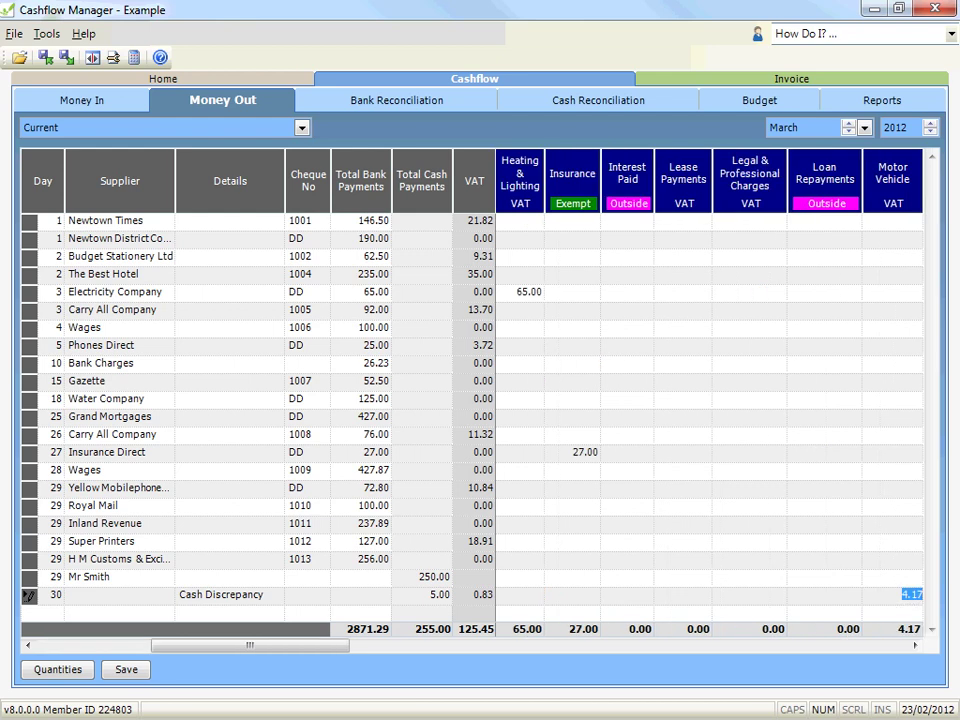
pyautogui.press('Tab')
pyautogui.press('Tab')
pyautogui.press('Tab')
pyautogui.press('Tab')
pyautogui.press('Tab')
pyautogui.press('Tab')
pyautogui.press('Tab')
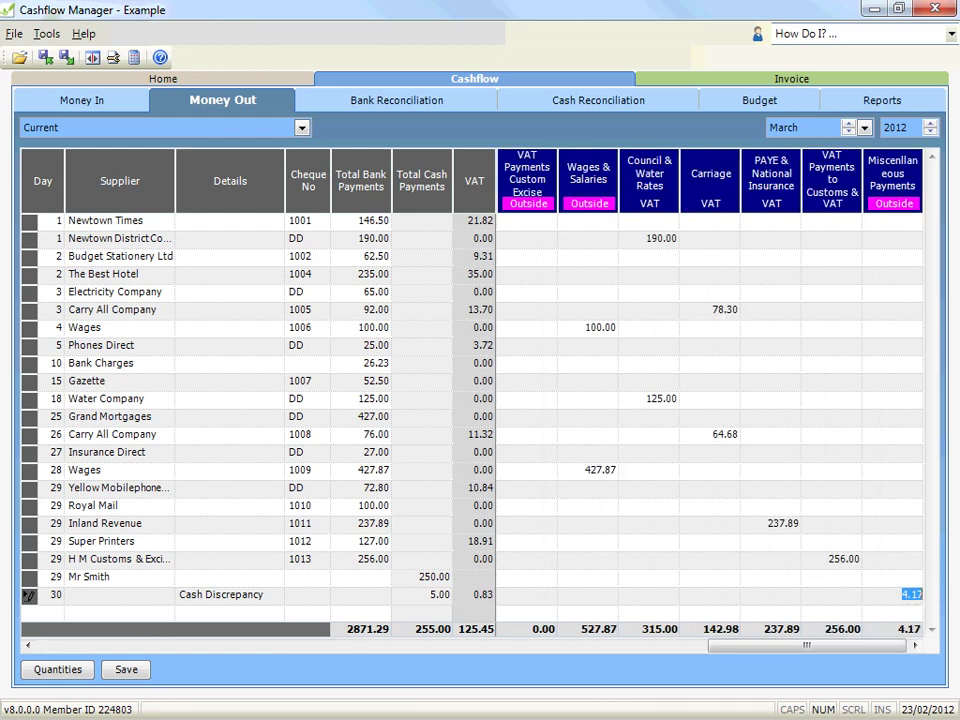
pyautogui.press('Return')
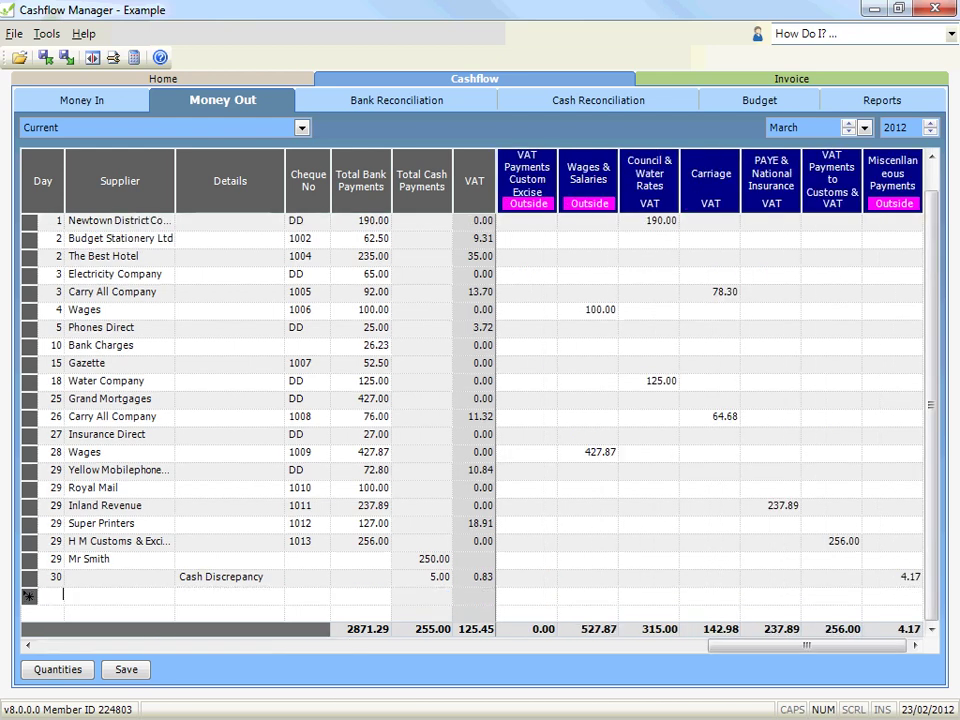
pyautogui.click(670, 102)
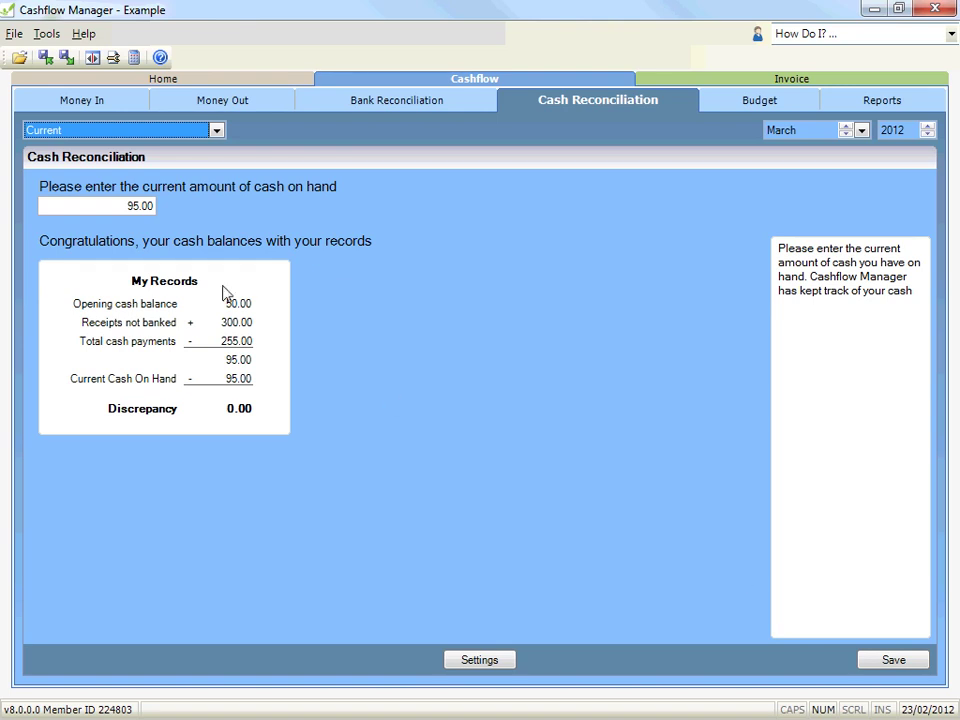
# Step: Correct cash on hand to 100.00, save, and acknowledge the 5.00 overage message
pyautogui.click(131, 206)
pyautogui.press('BackSpace')
pyautogui.write('10')
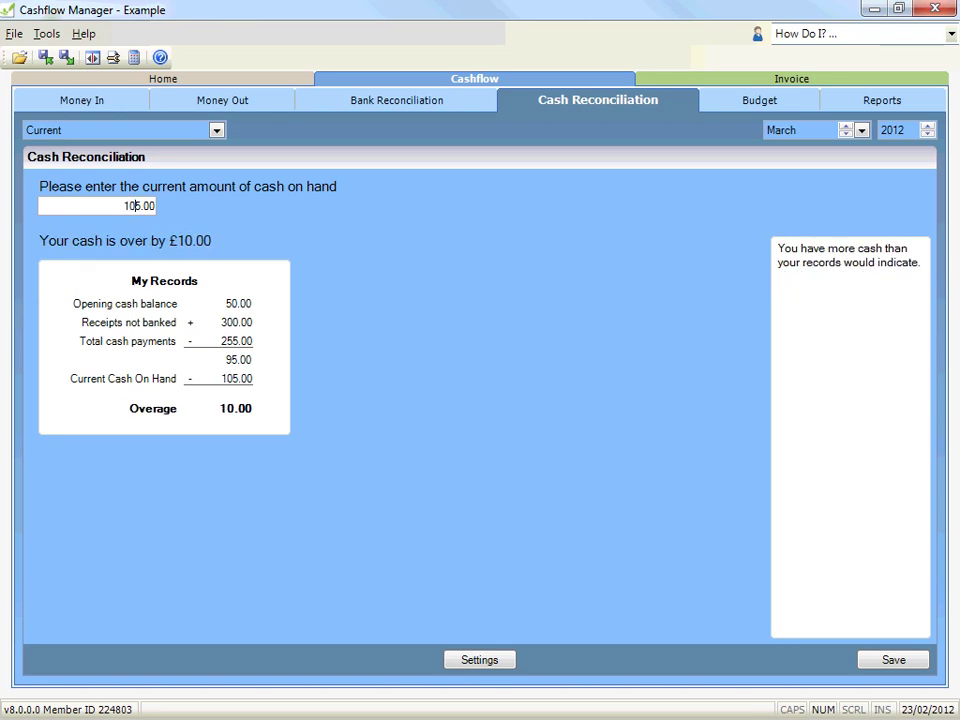
pyautogui.press('Delete')
pyautogui.write('0')
pyautogui.click(890, 661)
pyautogui.click(583, 442)
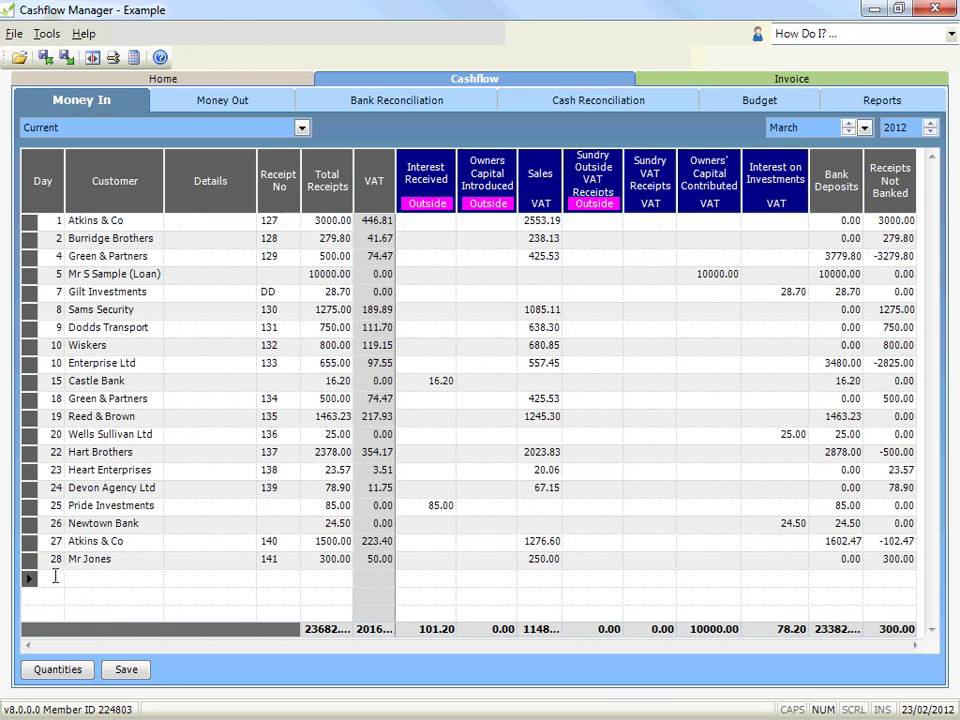
# Step: Add a day-29 'Cash Discrepancy' Money In receipt of 5.00, allocated to Owners Capital Introduced
pyautogui.write('29')
pyautogui.press('Tab')
pyautogui.press('Tab')
pyautogui.write('Cash Discr')
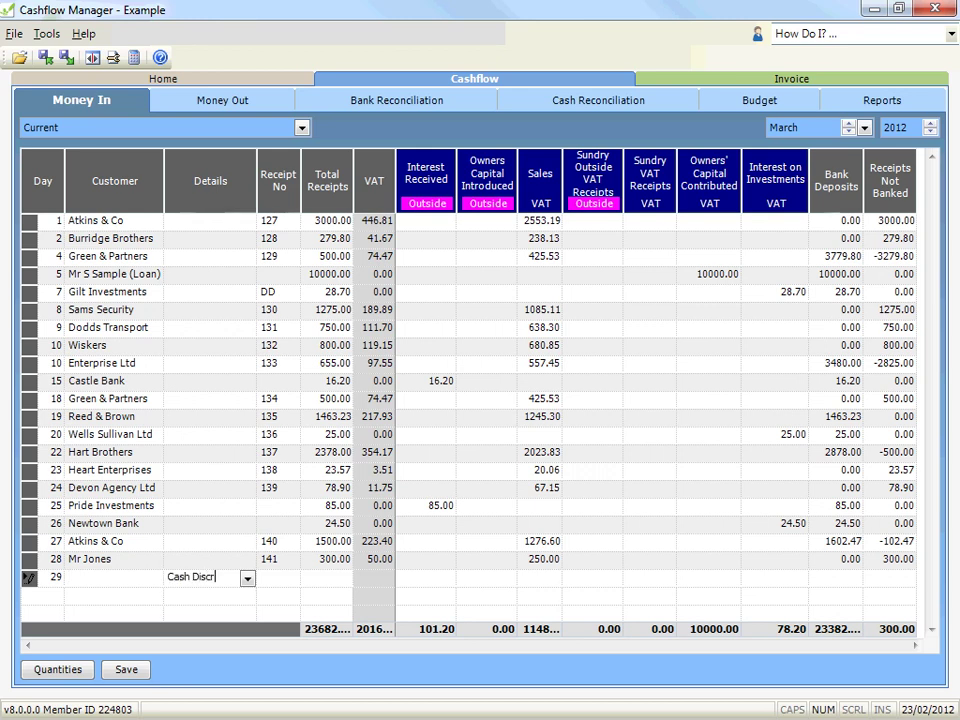
pyautogui.write('epancy')
pyautogui.press('Tab')
pyautogui.press('Delete')
pyautogui.press('Tab')
pyautogui.write('5')
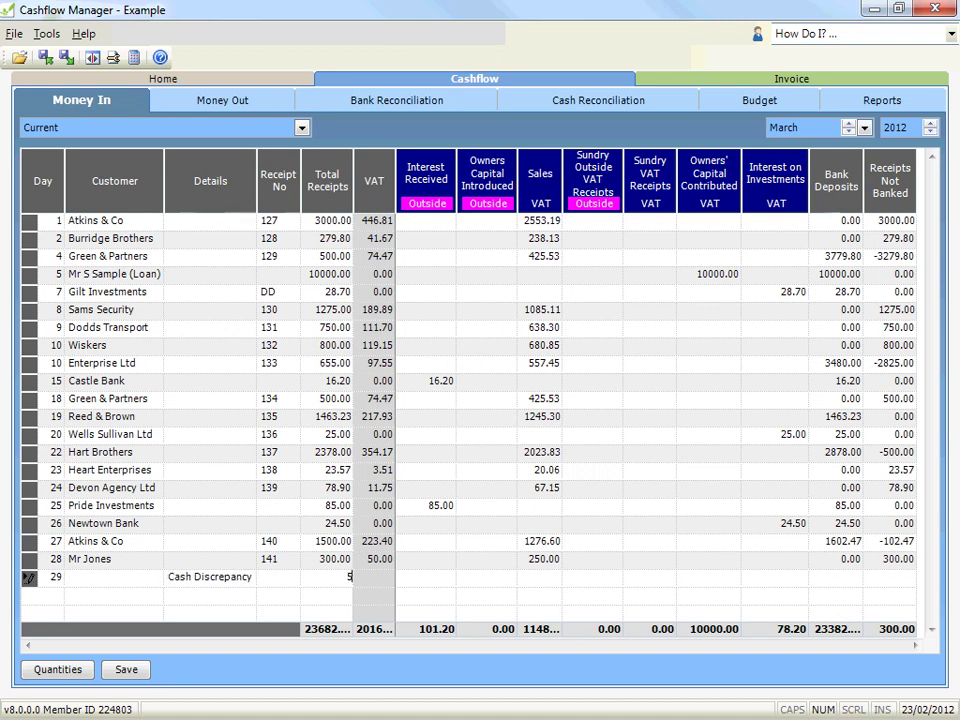
pyautogui.press('Tab')
pyautogui.press('Tab')
pyautogui.press('Tab')
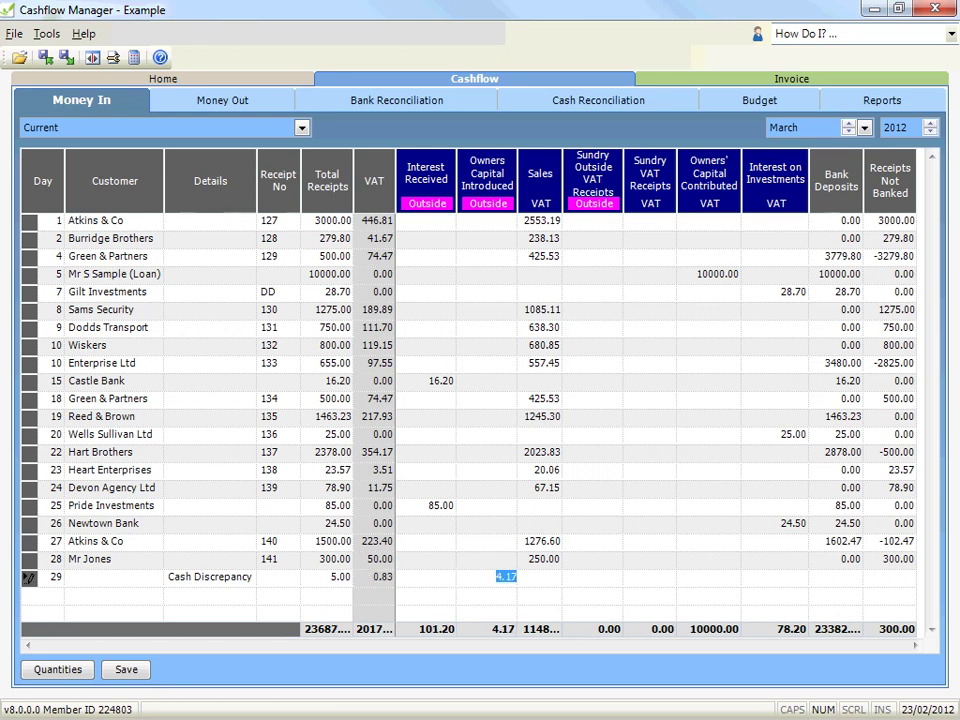
pyautogui.press('Tab')
pyautogui.press('Tab')
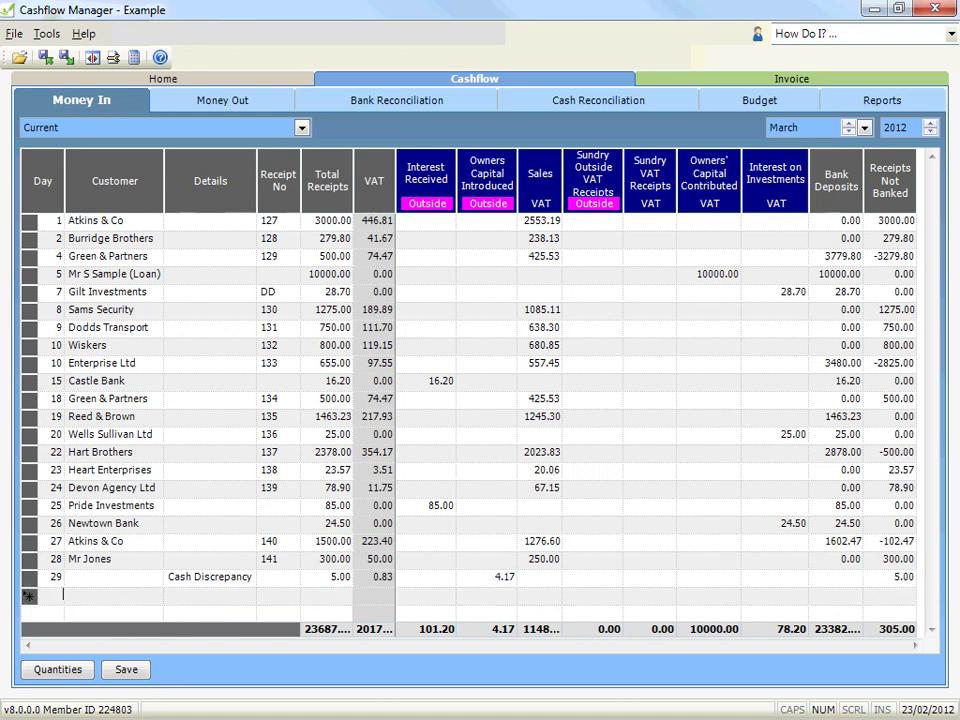
pyautogui.click(529, 110)
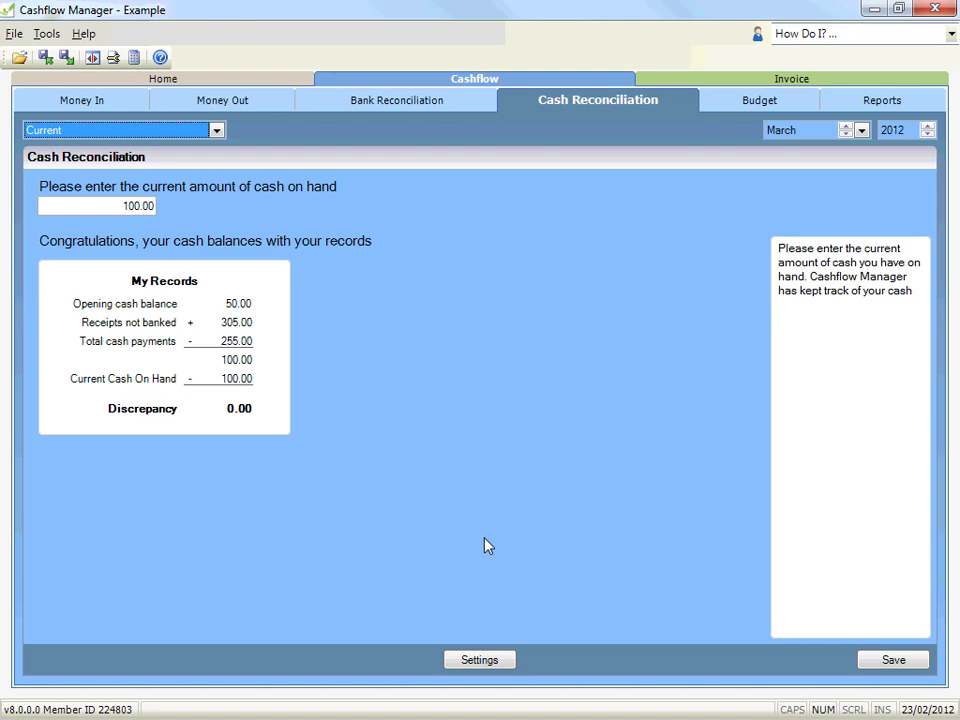
# Step: Save the reconciliation with 100.00 cash on hand and 0.00 discrepancy
pyautogui.click(869, 661)
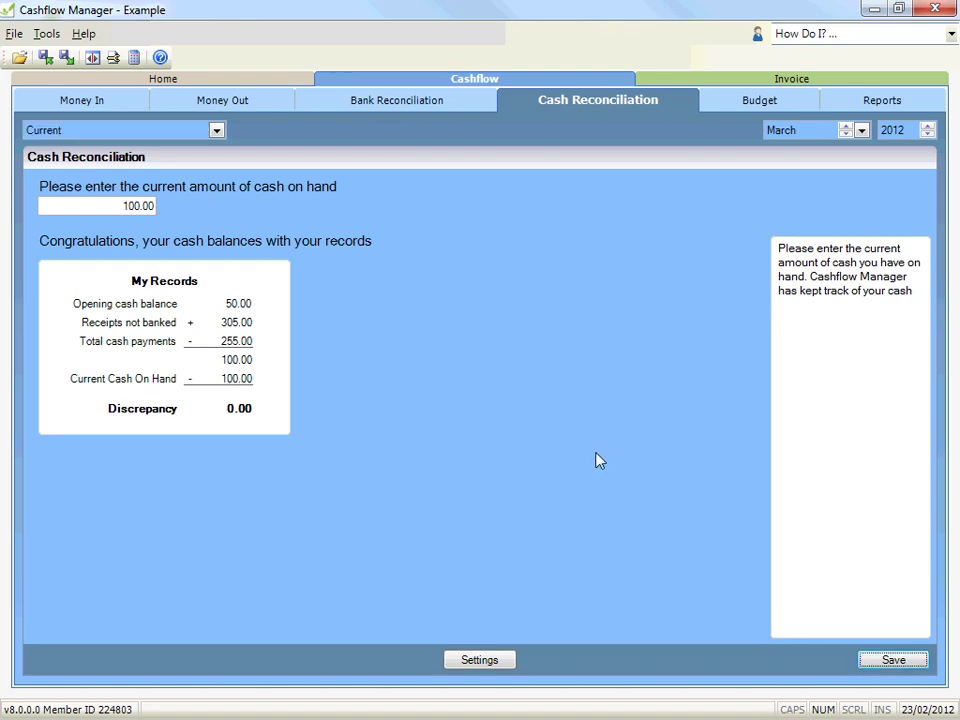